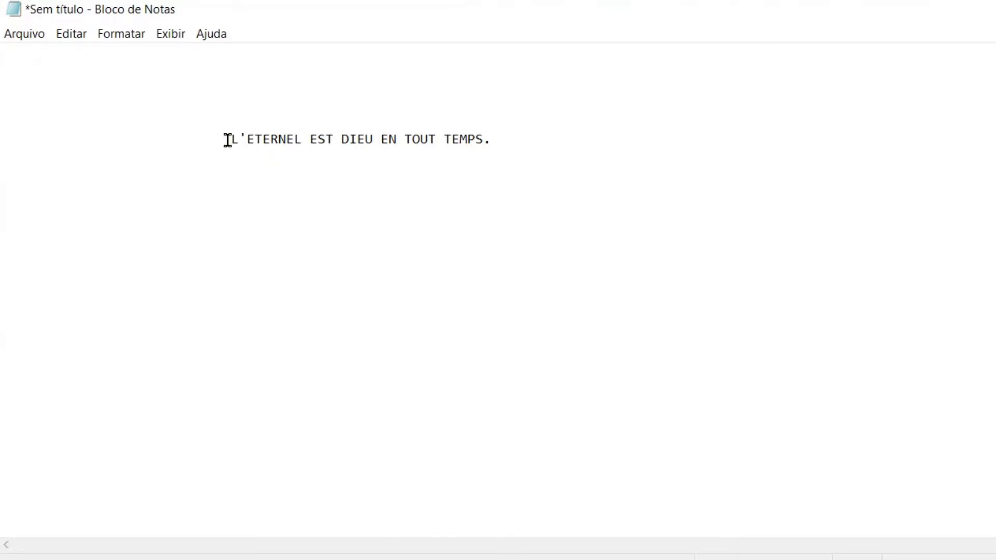
{"action": "left_click_drag", "start_coordinate": [228, 140], "coordinate": [498, 136]}
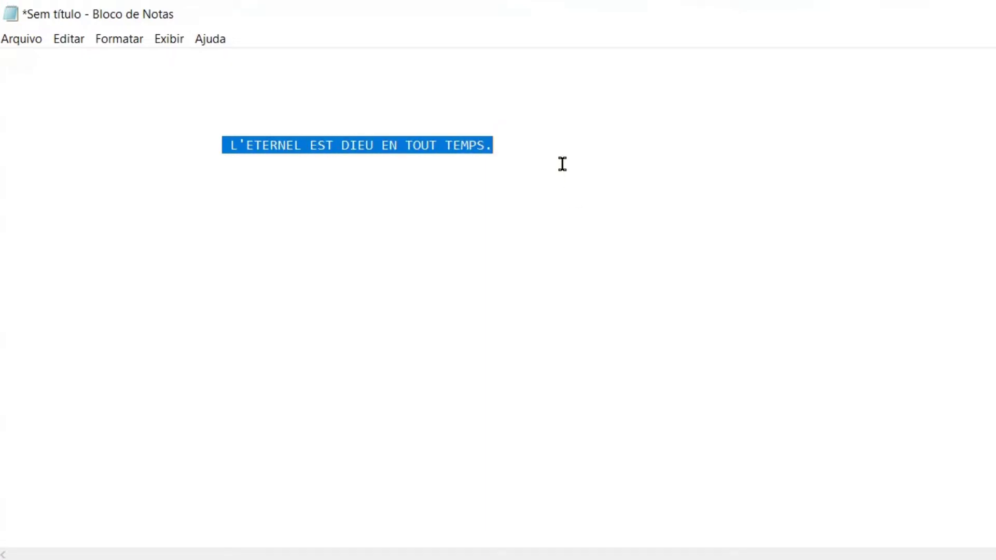
{"action": "left_click", "coordinate": [562, 164]}
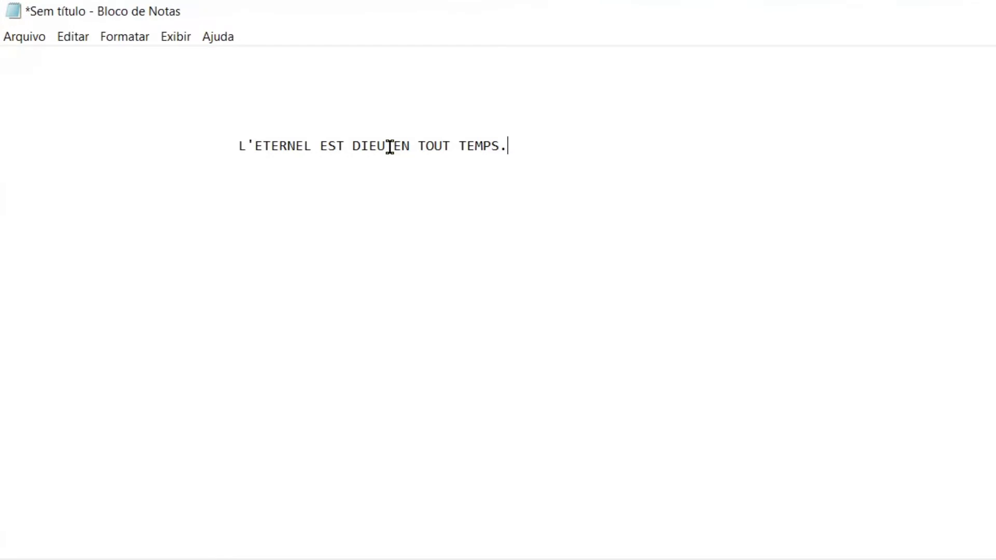
Copy "EN TOUT TEMPS" from the end of the sentence and paste it in front of "L'ETERNEL".
{"action": "left_click_drag", "start_coordinate": [396, 145], "coordinate": [499, 144]}
{"action": "key", "text": "ctrl+c"}
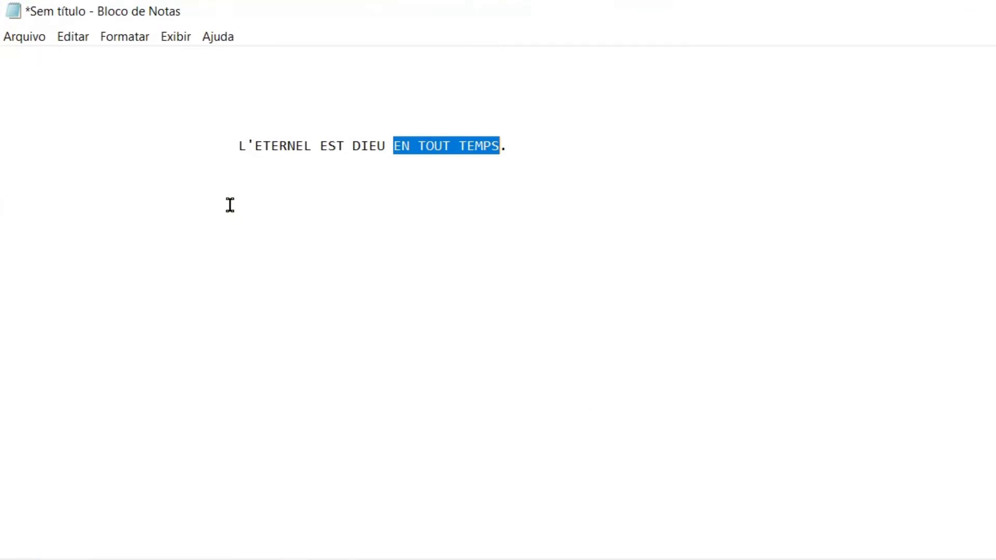
{"action": "left_click", "coordinate": [227, 144]}
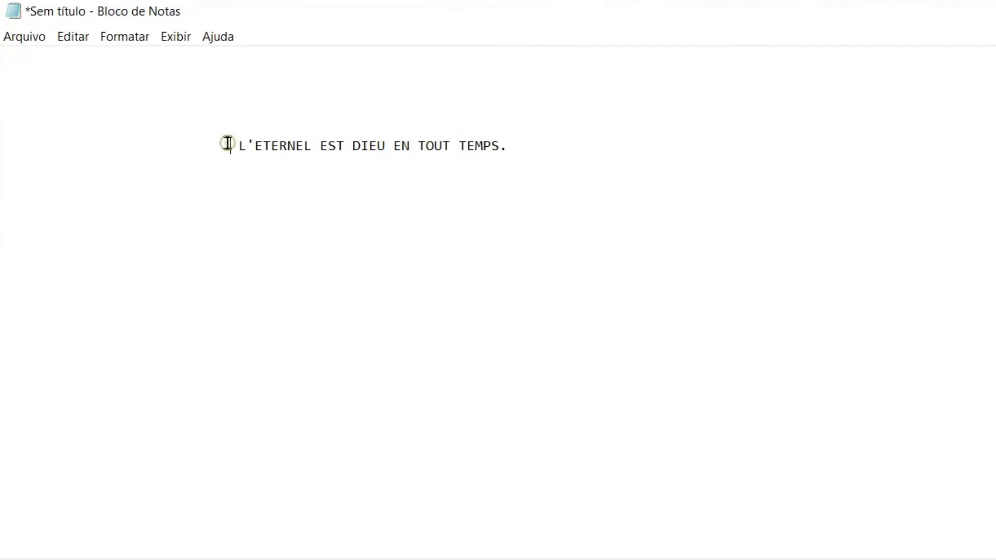
{"action": "key", "text": "shift+Home"}
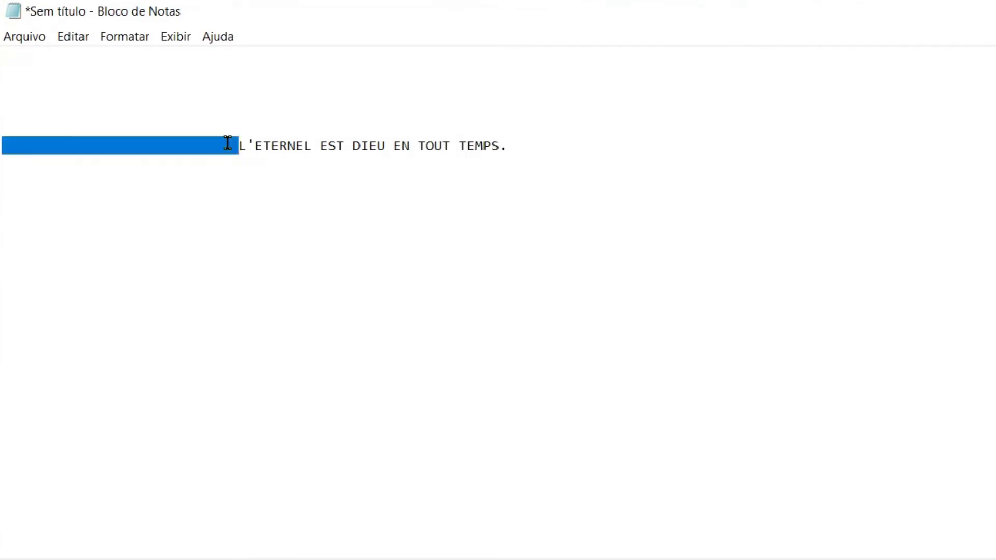
{"action": "left_click", "coordinate": [227, 143]}
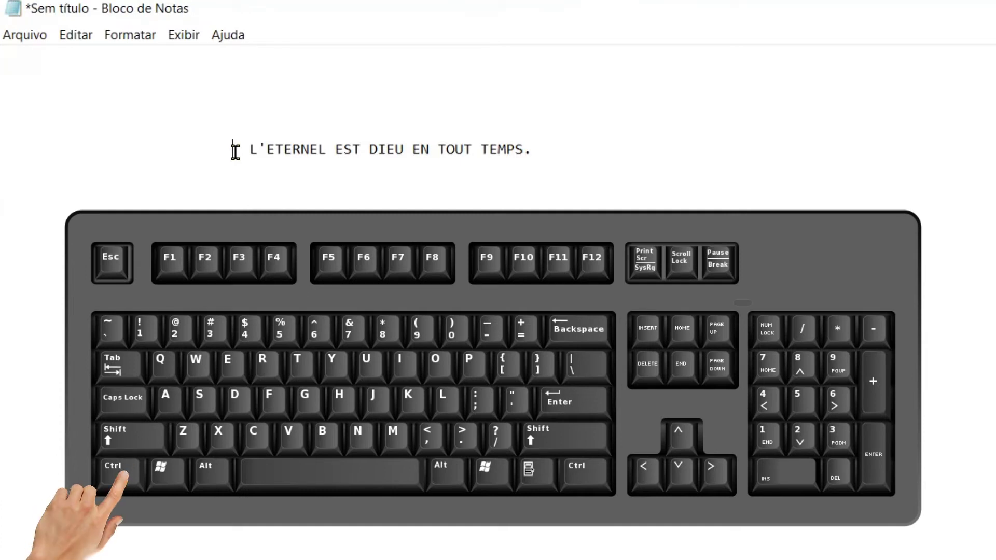
{"action": "key", "text": "ctrl+v"}
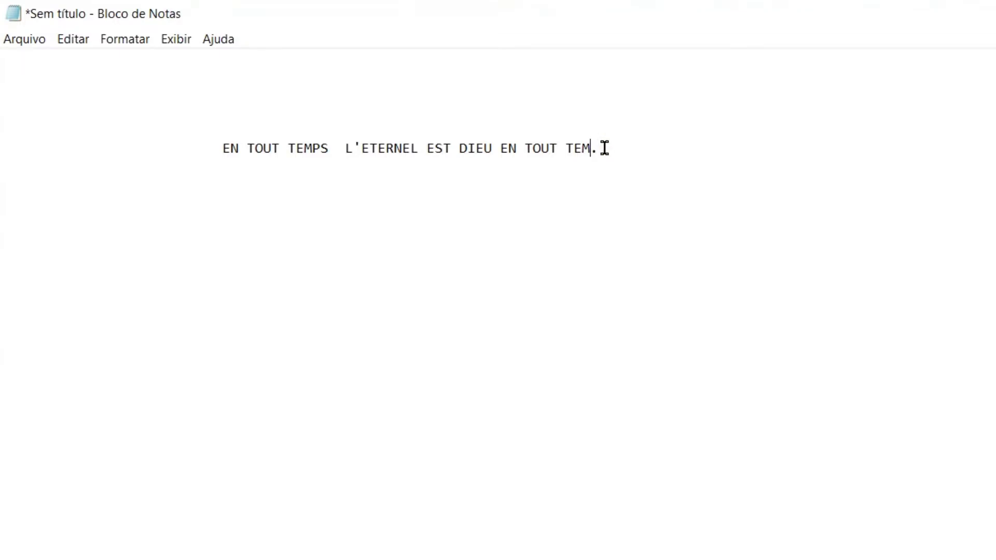
Delete the repeated "EN TOUT TEMPS" after "DIEU", keeping the final period.
{"action": "key", "text": "BackSpace"}
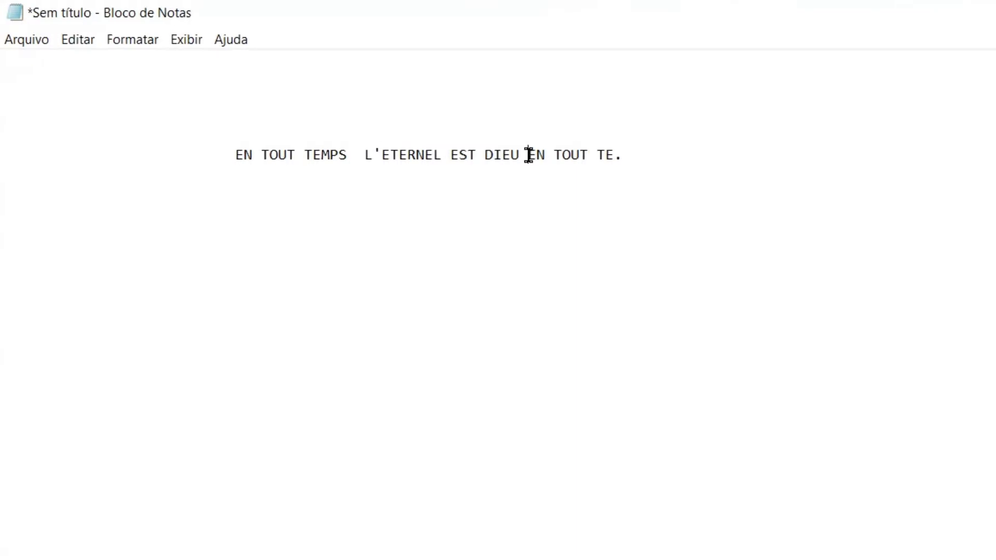
{"action": "left_click", "coordinate": [528, 155]}
{"action": "left_click_drag", "start_coordinate": [524, 155], "coordinate": [610, 151]}
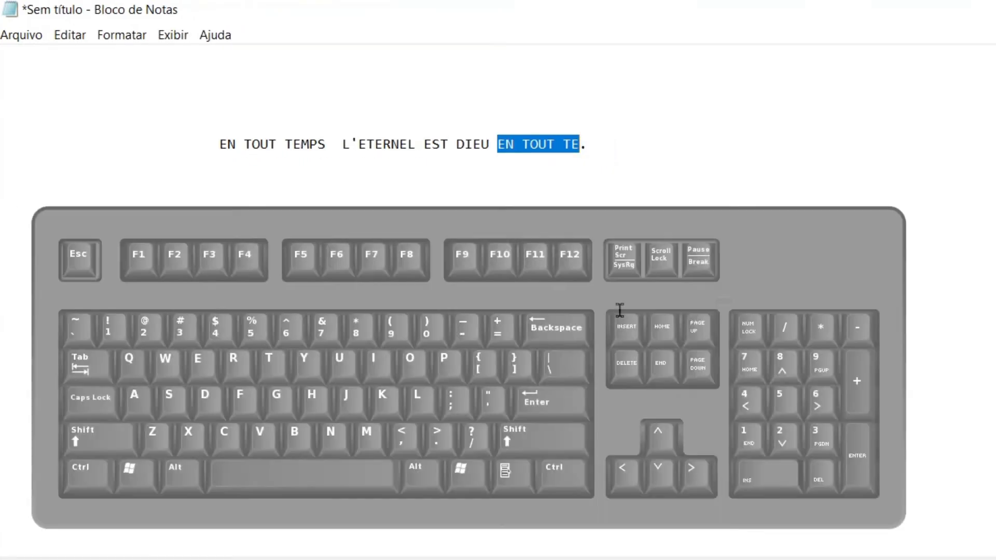
{"action": "key", "text": "BackSpace"}
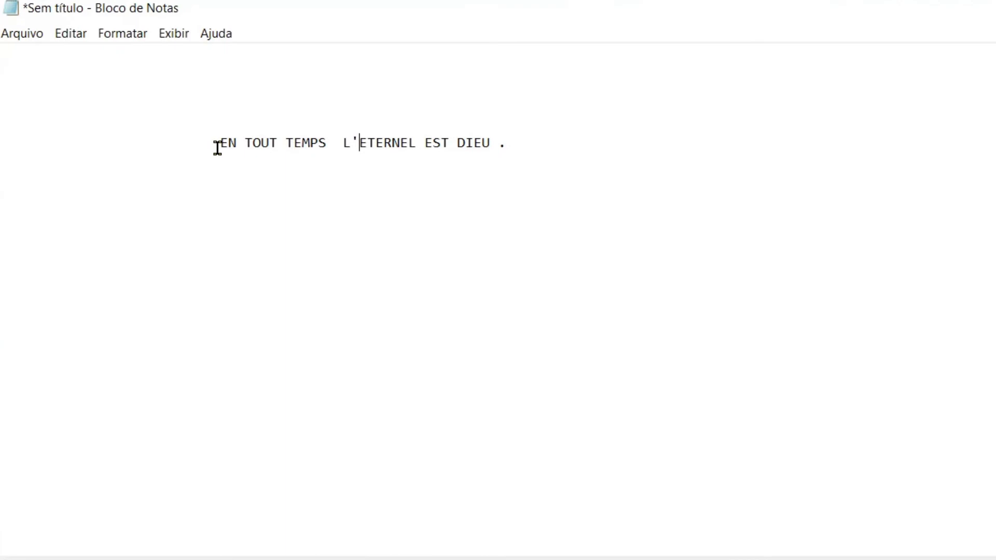
Copy the whole sentence "EN TOUT TEMPS L'ETERNEL EST DIEU ." and paste it on the line below.
{"action": "left_click_drag", "start_coordinate": [217, 148], "coordinate": [517, 156]}
{"action": "key", "text": "ctrl+c"}
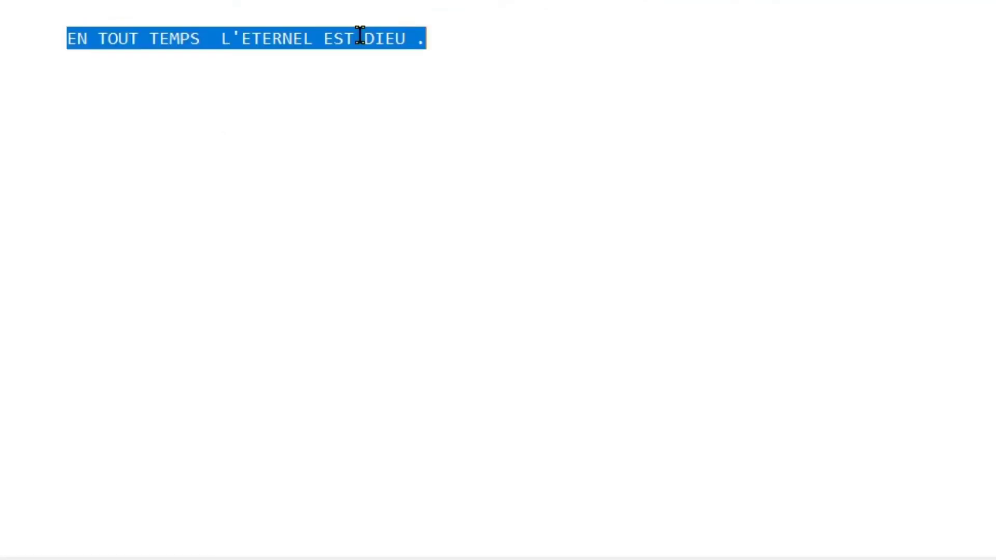
{"action": "right_click", "coordinate": [360, 38]}
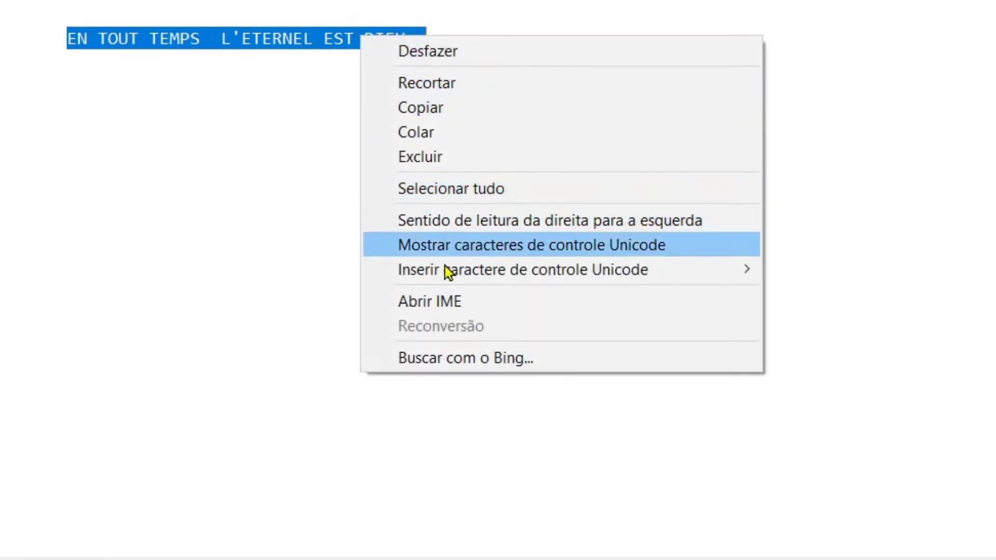
{"action": "left_click", "coordinate": [436, 110]}
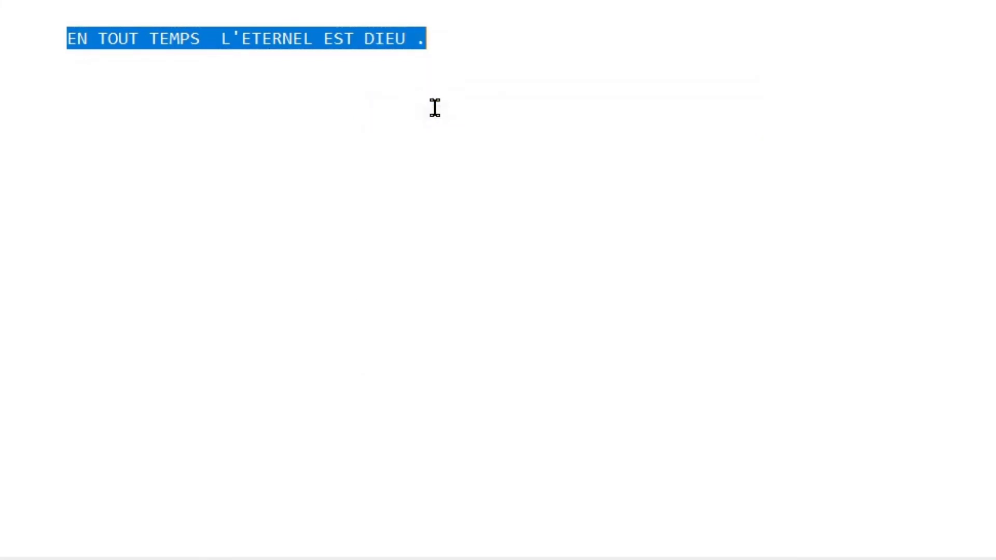
{"action": "left_click", "coordinate": [417, 145]}
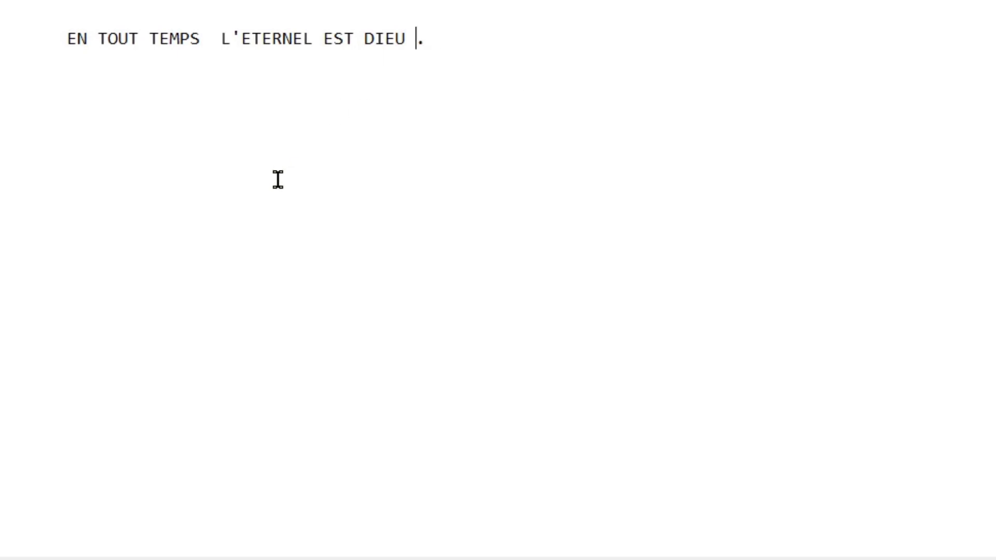
{"action": "left_click", "coordinate": [189, 192]}
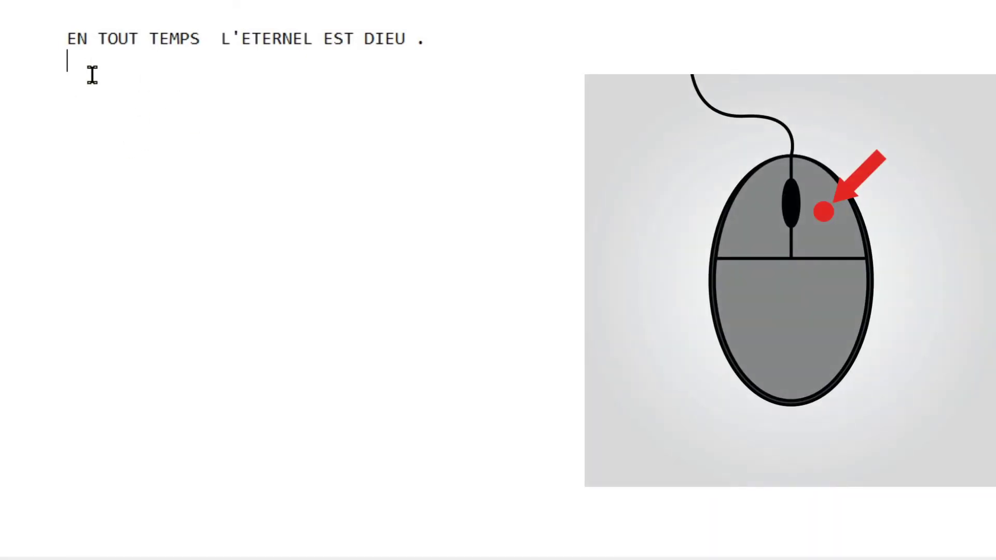
{"action": "right_click", "coordinate": [93, 76]}
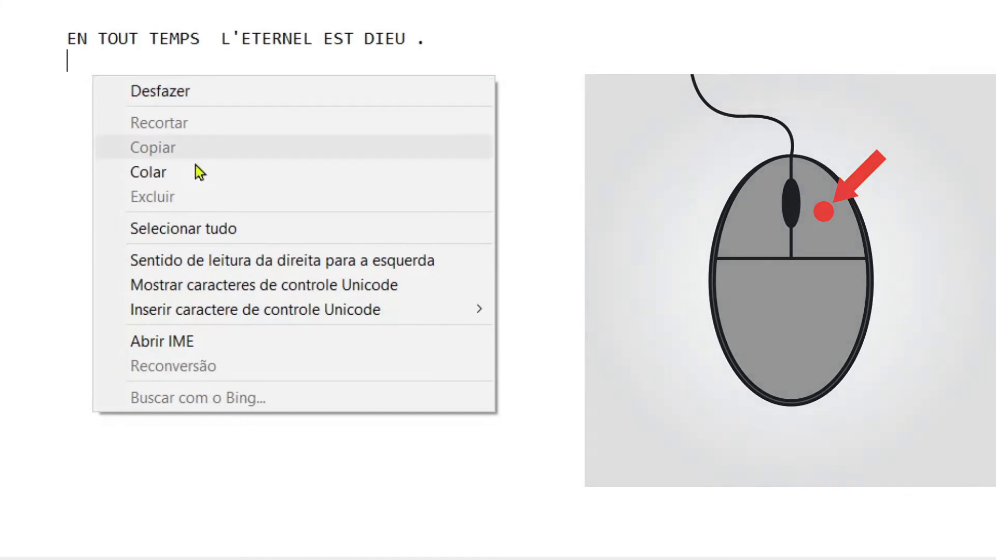
{"action": "left_click", "coordinate": [163, 177]}
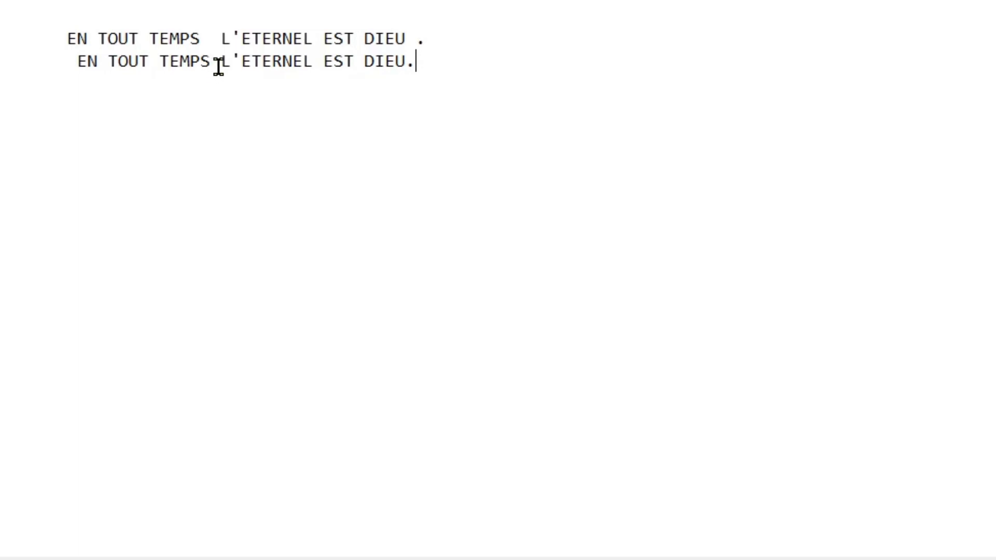
Cut "L'ETERNEL EST DIEU" from the second line and paste it in front of "EN TOUT TEMPS" on that line.
{"action": "left_click_drag", "start_coordinate": [218, 67], "coordinate": [401, 54]}
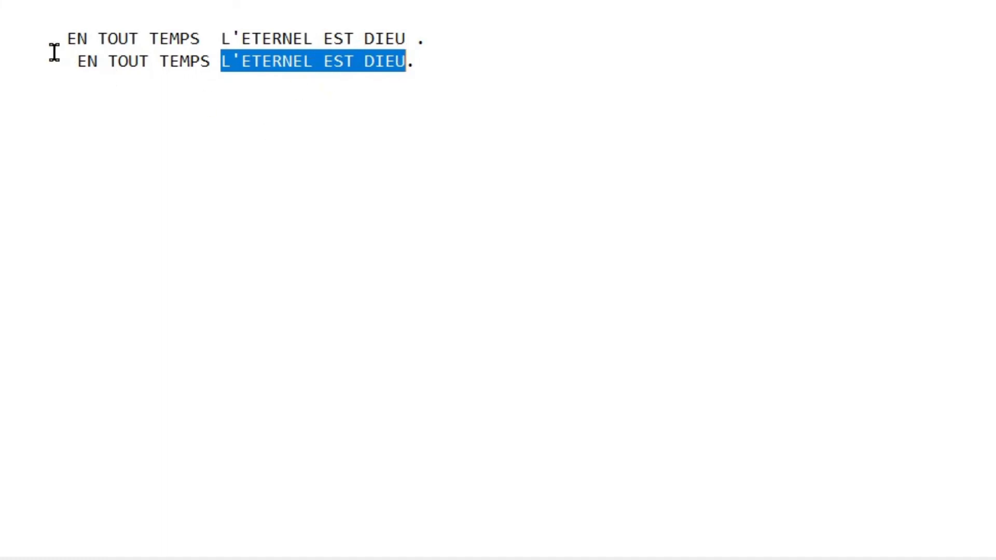
{"action": "right_click", "coordinate": [294, 63]}
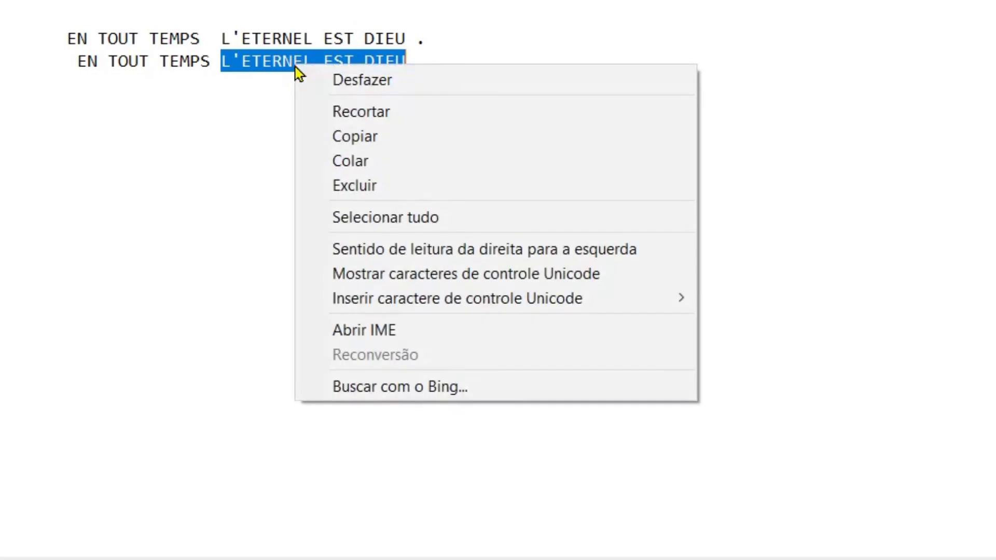
{"action": "left_click", "coordinate": [368, 117]}
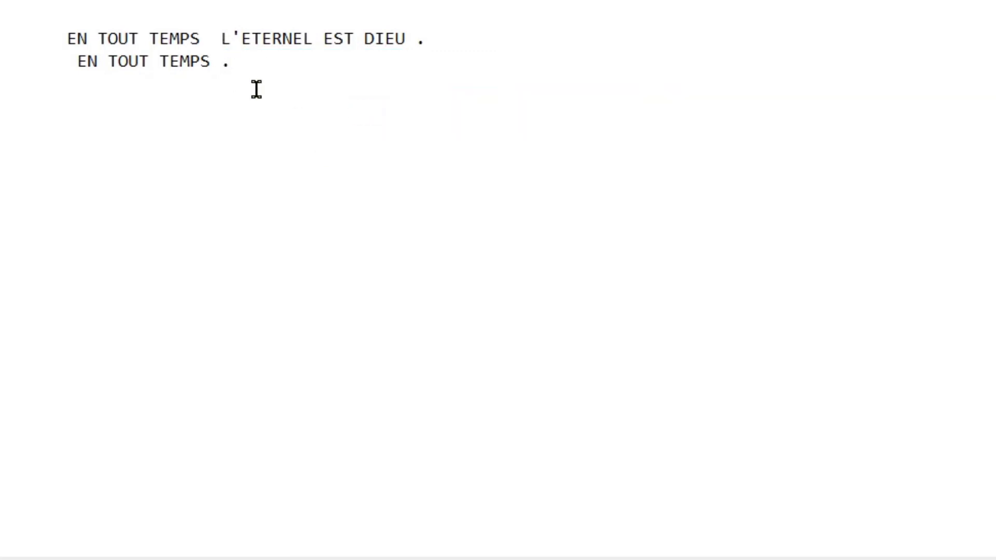
{"action": "left_click", "coordinate": [67, 61]}
{"action": "right_click", "coordinate": [71, 60]}
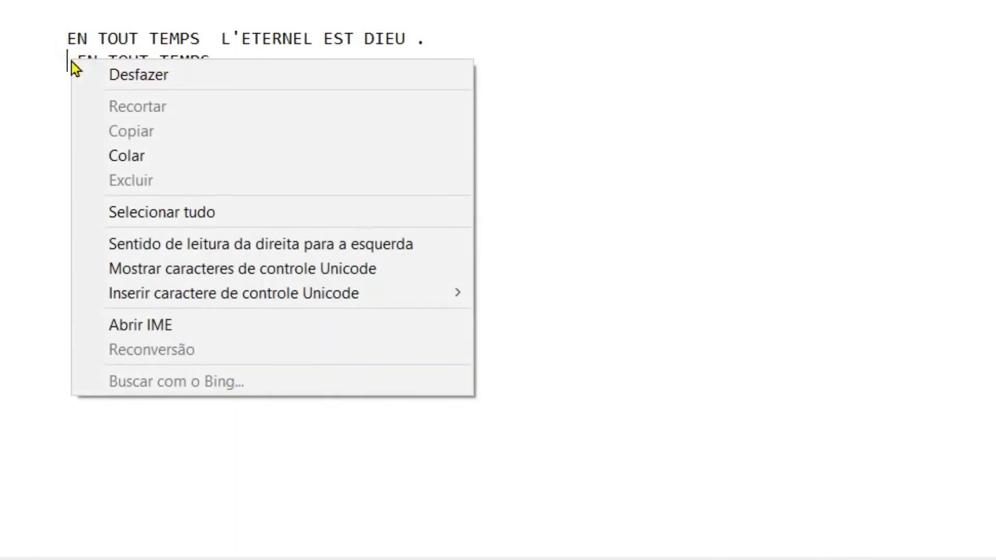
{"action": "left_click", "coordinate": [151, 160]}
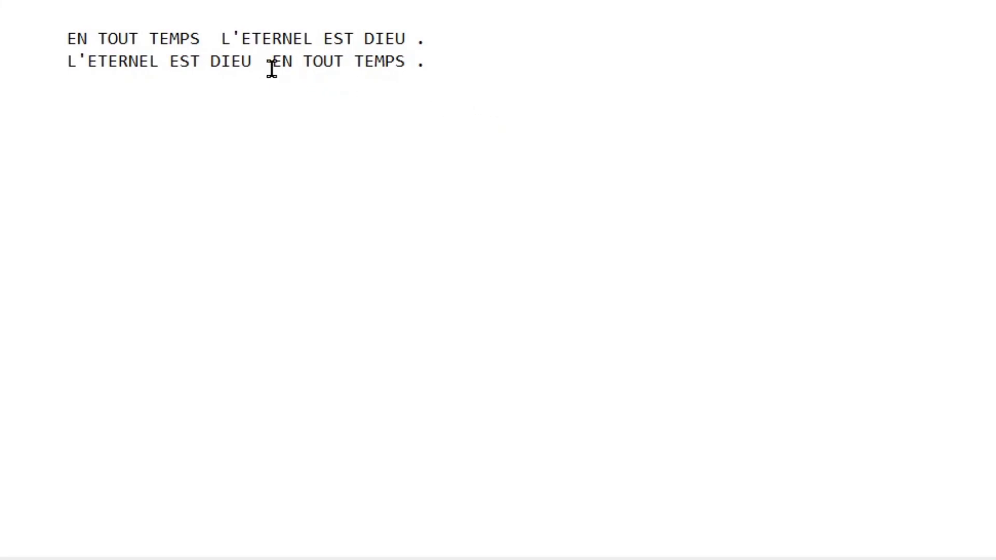
Cut "EN TOUT TEMPS" from the end of the second line and paste it in front of "L'ETERNEL EST DIEU".
{"action": "left_click_drag", "start_coordinate": [272, 64], "coordinate": [401, 62]}
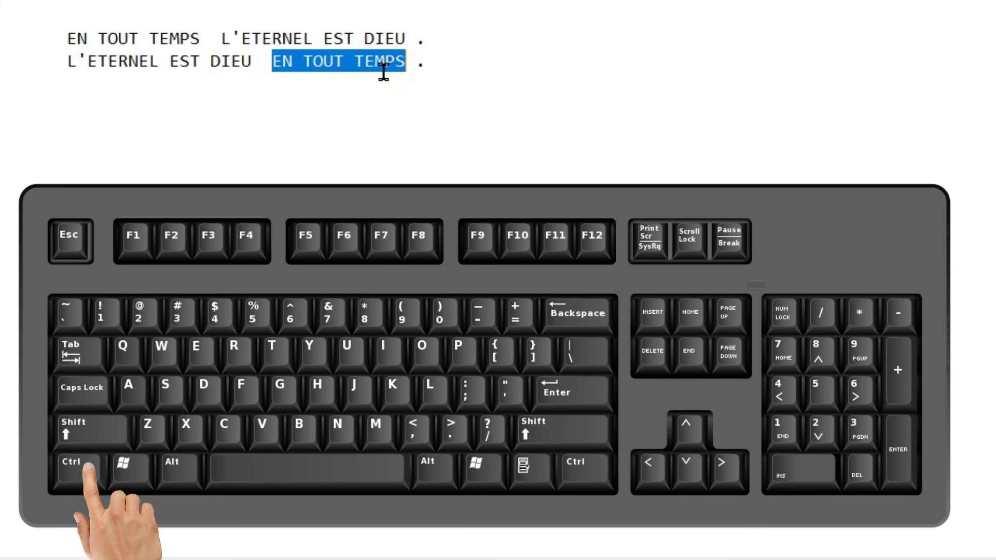
{"action": "key", "text": "ctrl+x"}
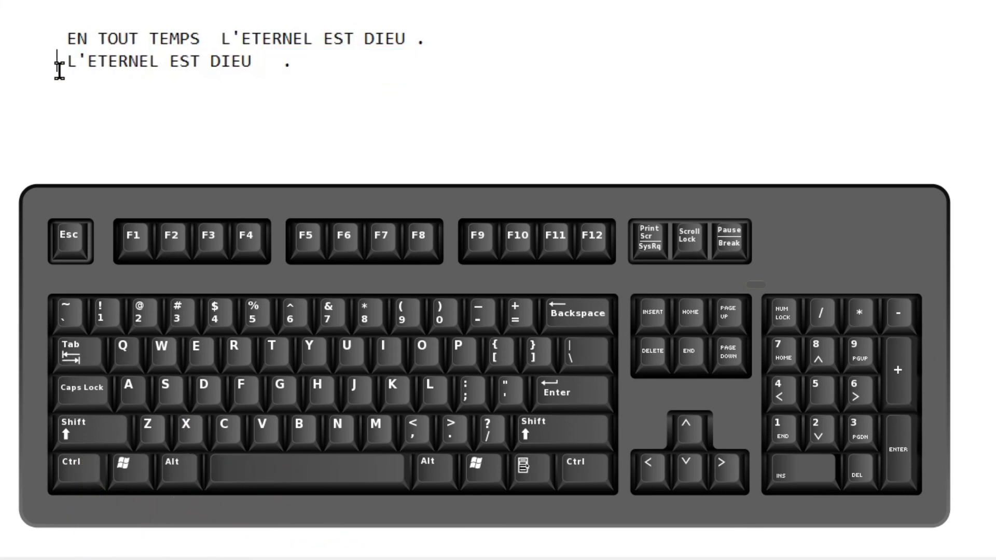
{"action": "left_click", "coordinate": [212, 170]}
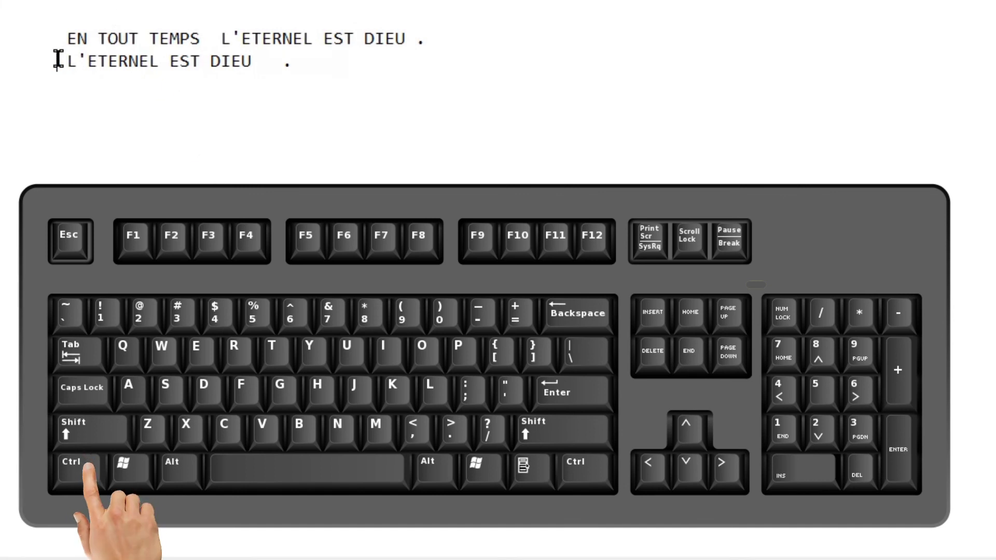
{"action": "key", "text": "ctrl+v"}
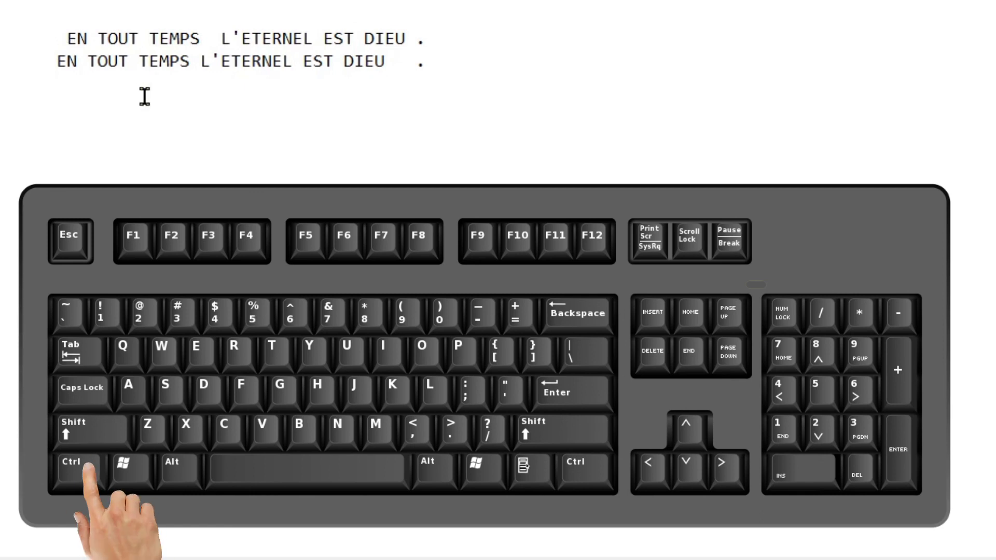
Select all the text in the document.
{"action": "key", "text": "ctrl+a"}
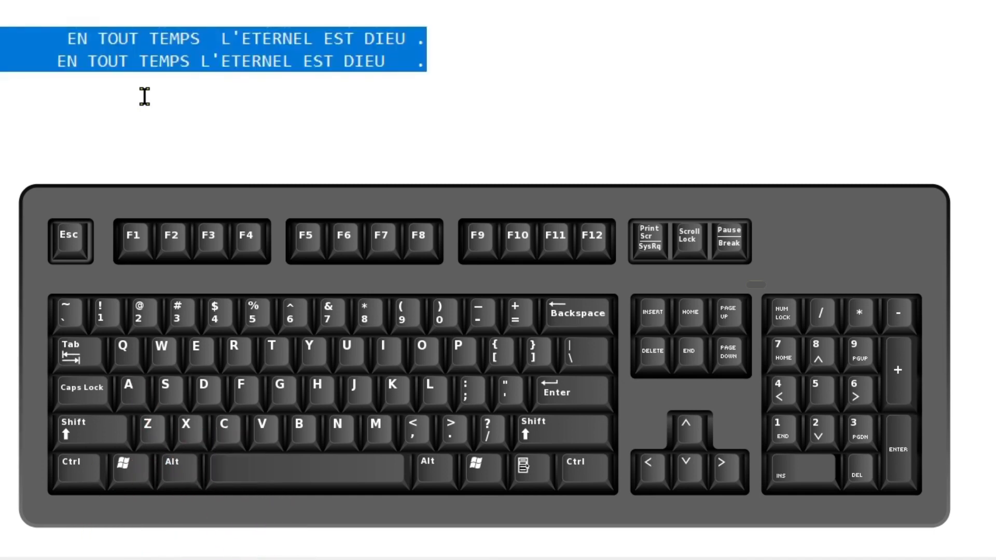